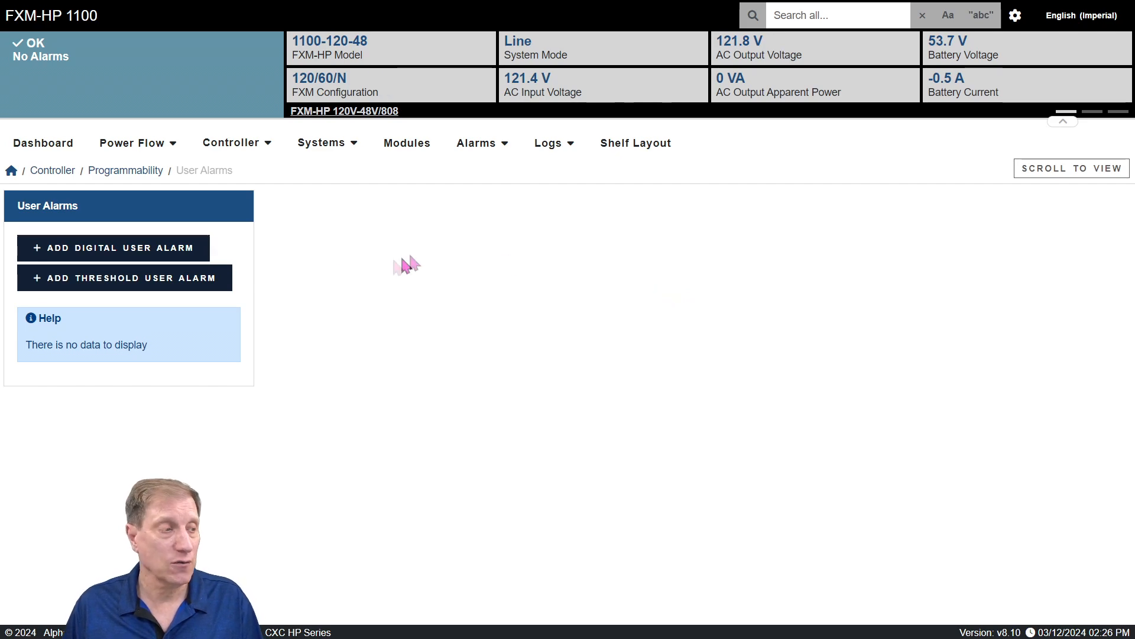
# Step: Add two threshold user alarms to the User Alarms list
pyautogui.click(204, 288)
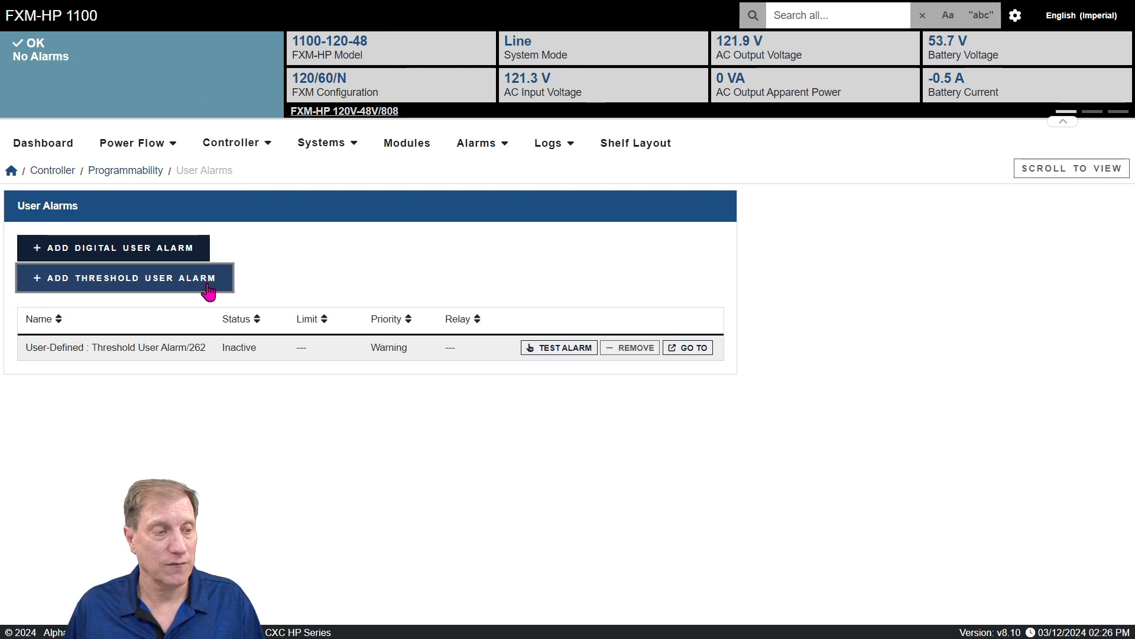
pyautogui.click(208, 291)
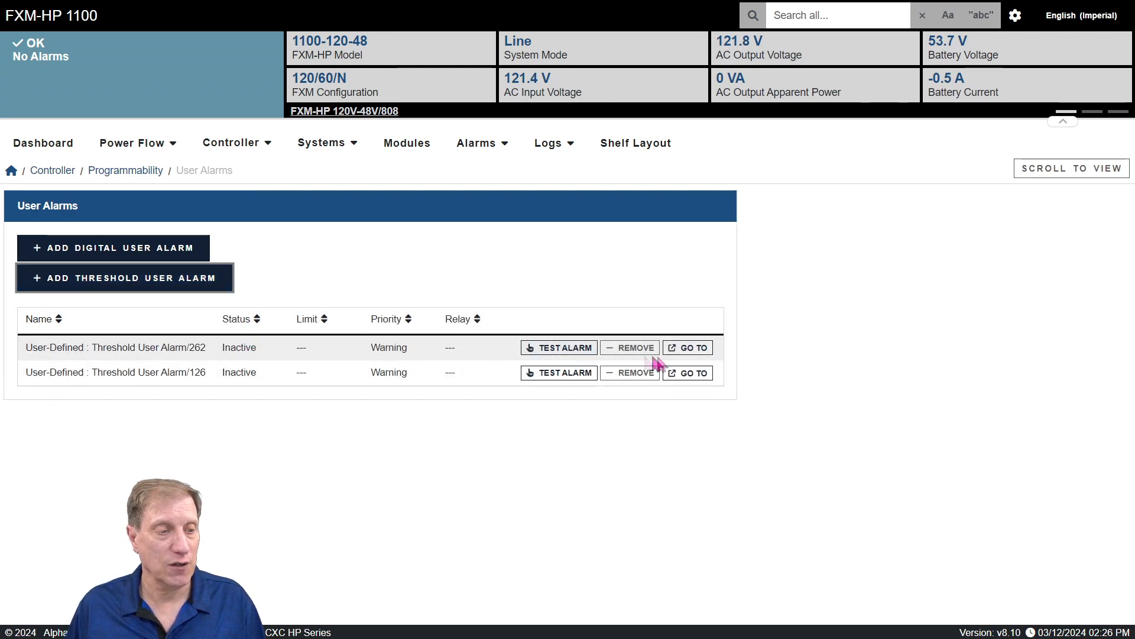
# Step: Set the source of the first threshold alarm to AC Input Voltage of FXM-HP 120V-48V/808 and save it
pyautogui.click(700, 353)
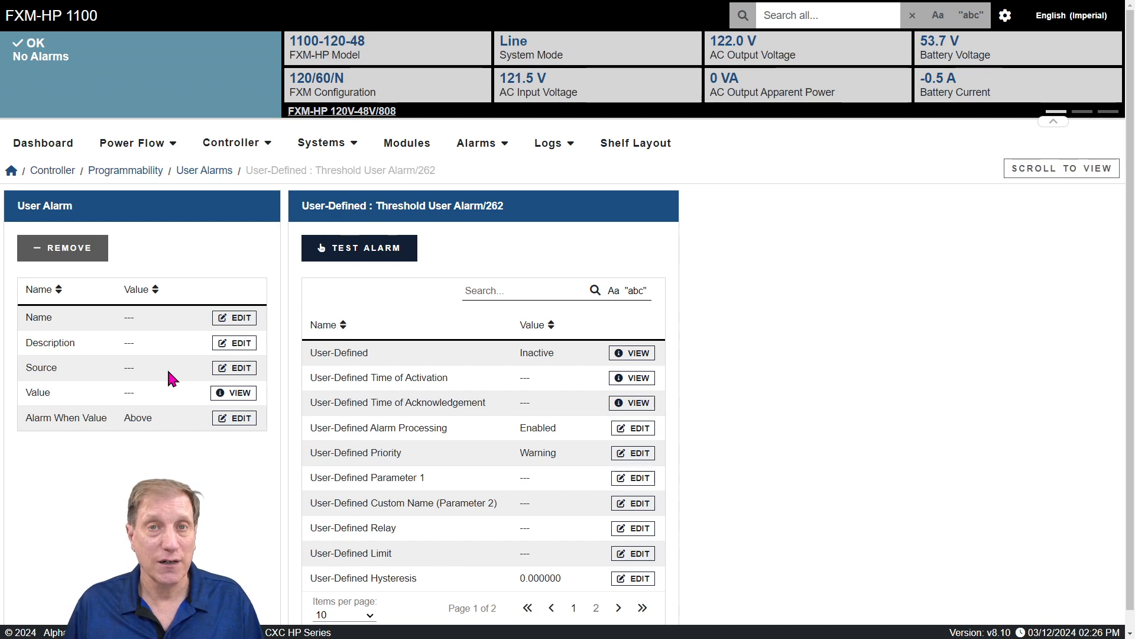
pyautogui.click(232, 372)
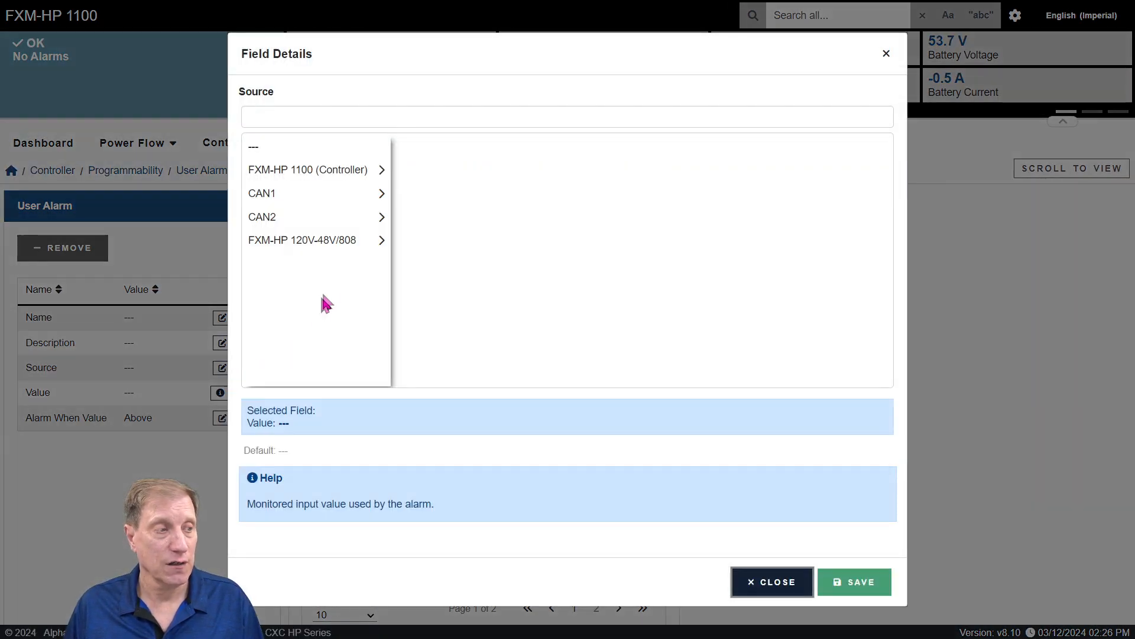
pyautogui.click(315, 253)
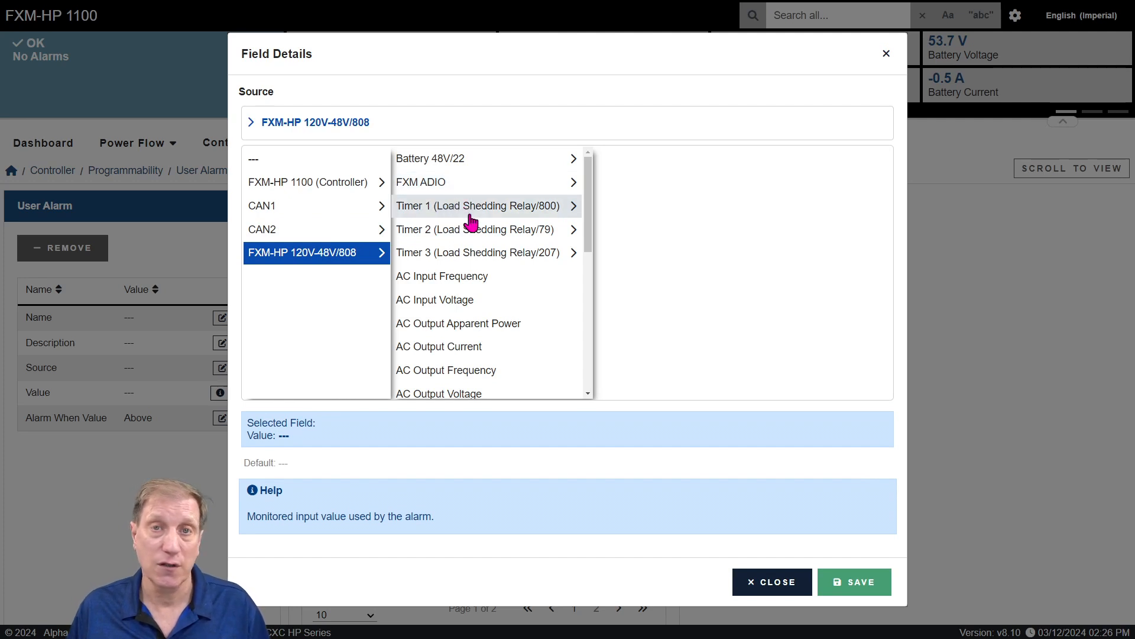
pyautogui.click(470, 304)
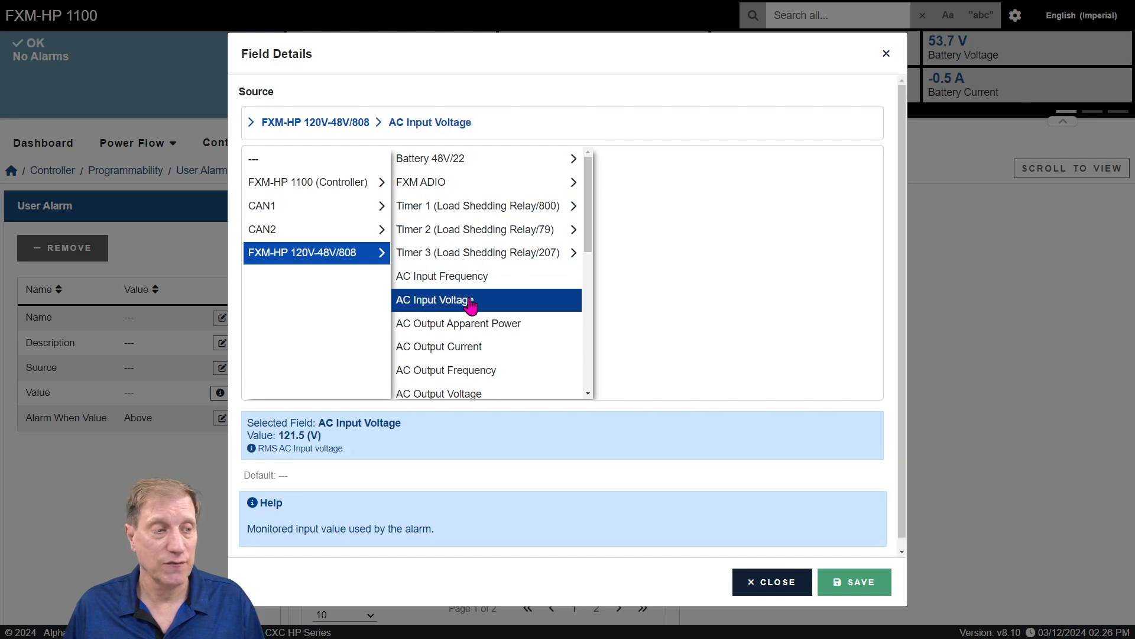
pyautogui.click(855, 582)
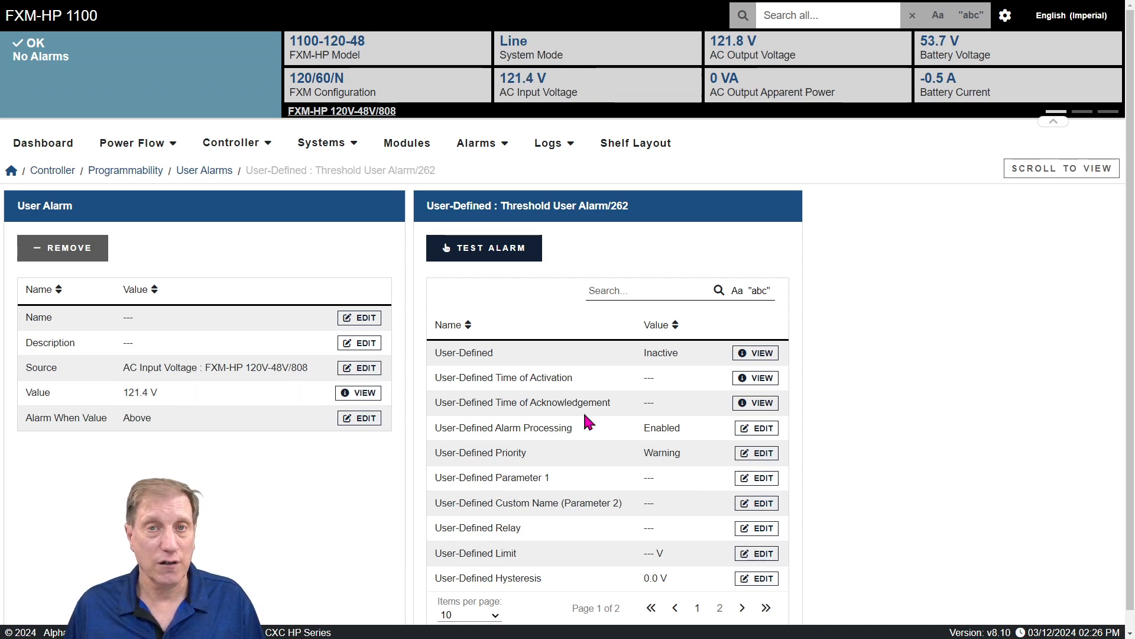
# Step: Set the User-Defined Limit of the AC input voltage alarm to 100 V and save it
pyautogui.scroll(-1, 583, 410)
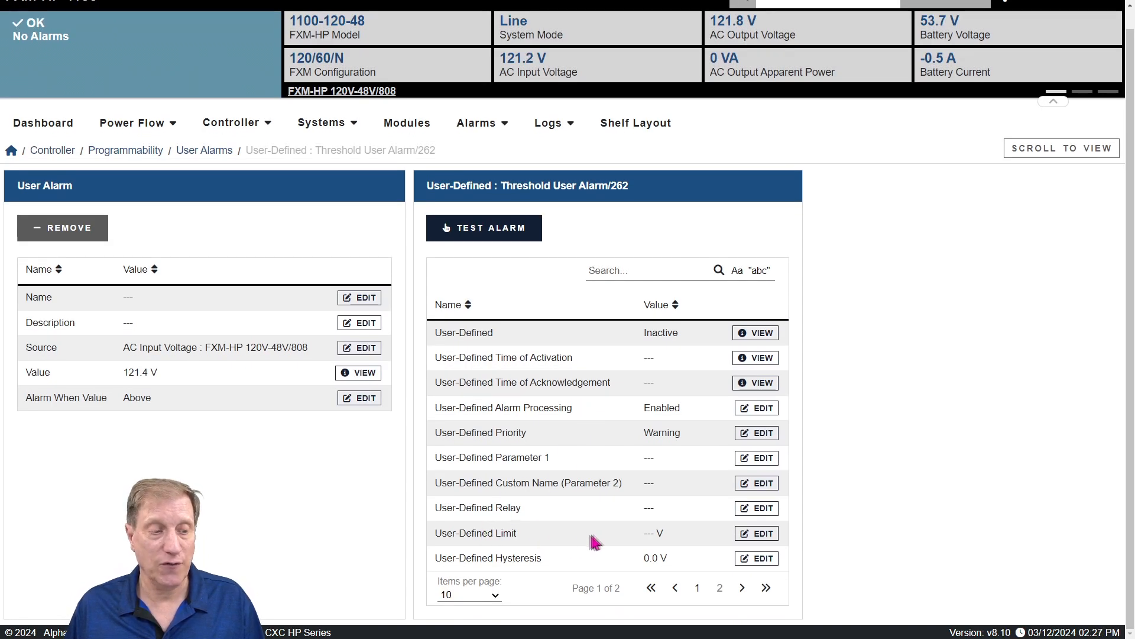
pyautogui.click(762, 537)
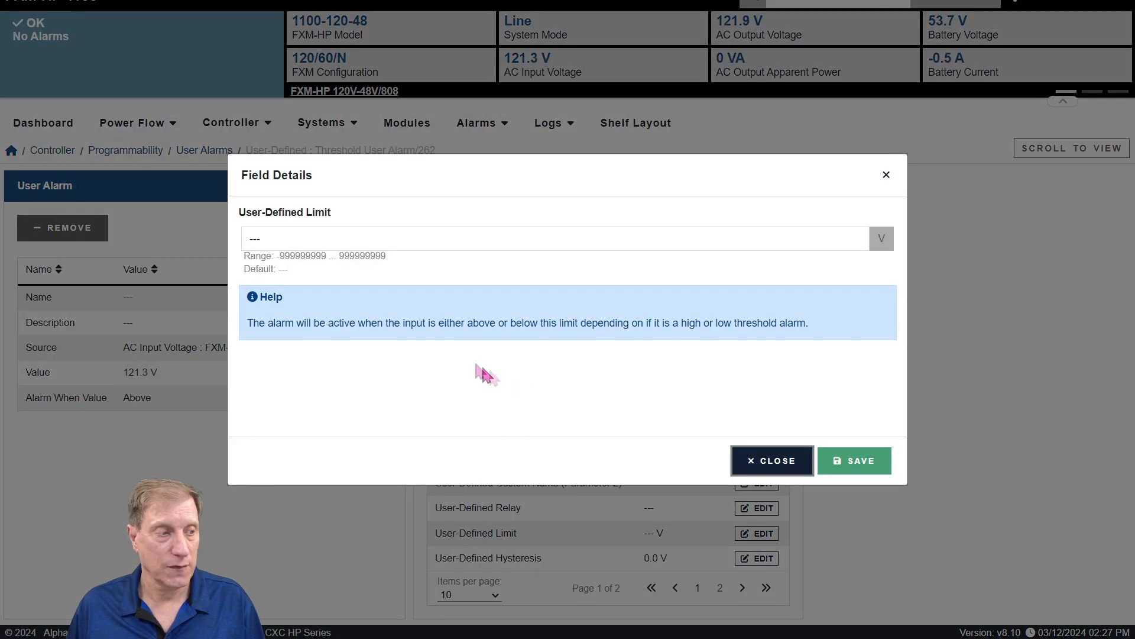
pyautogui.moveTo(292, 237); pyautogui.dragTo(234, 248)
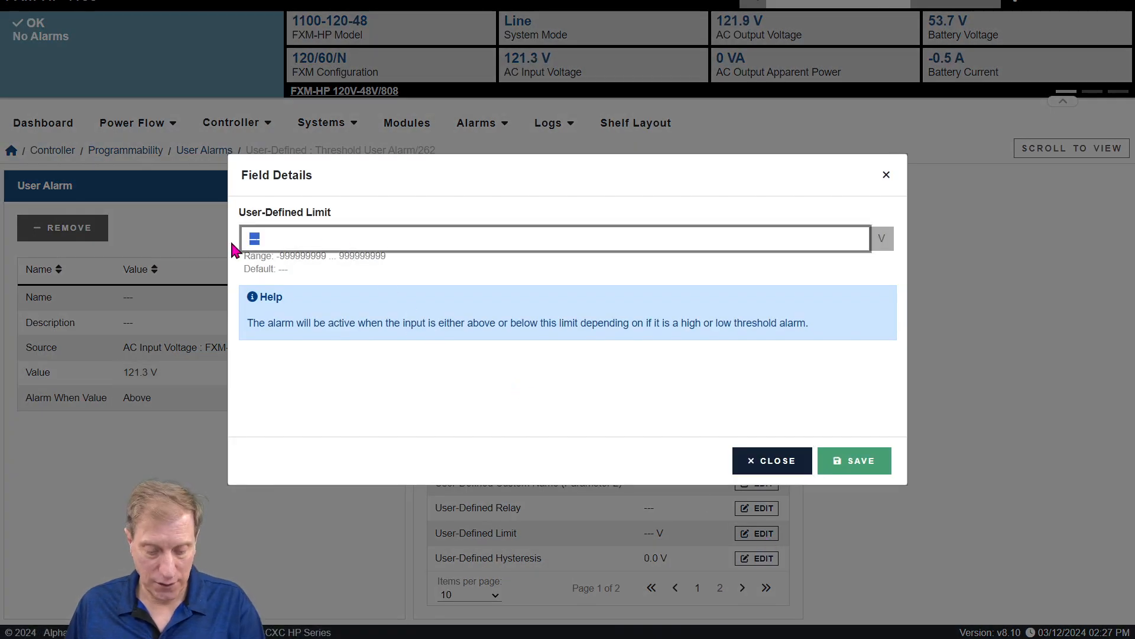
pyautogui.write('100')
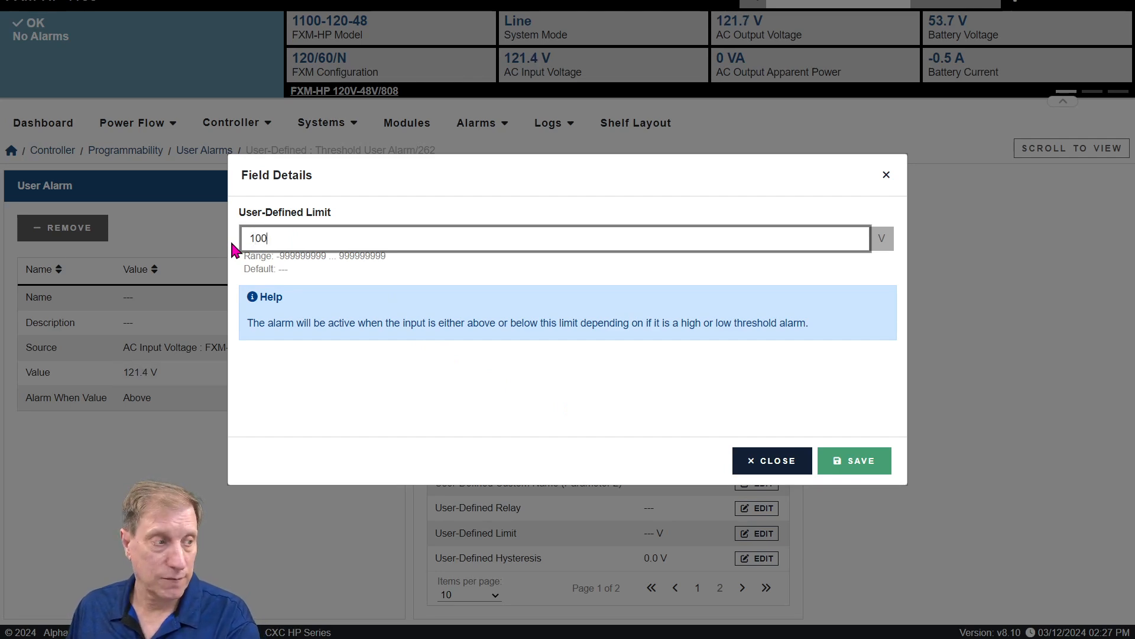
pyautogui.click(858, 465)
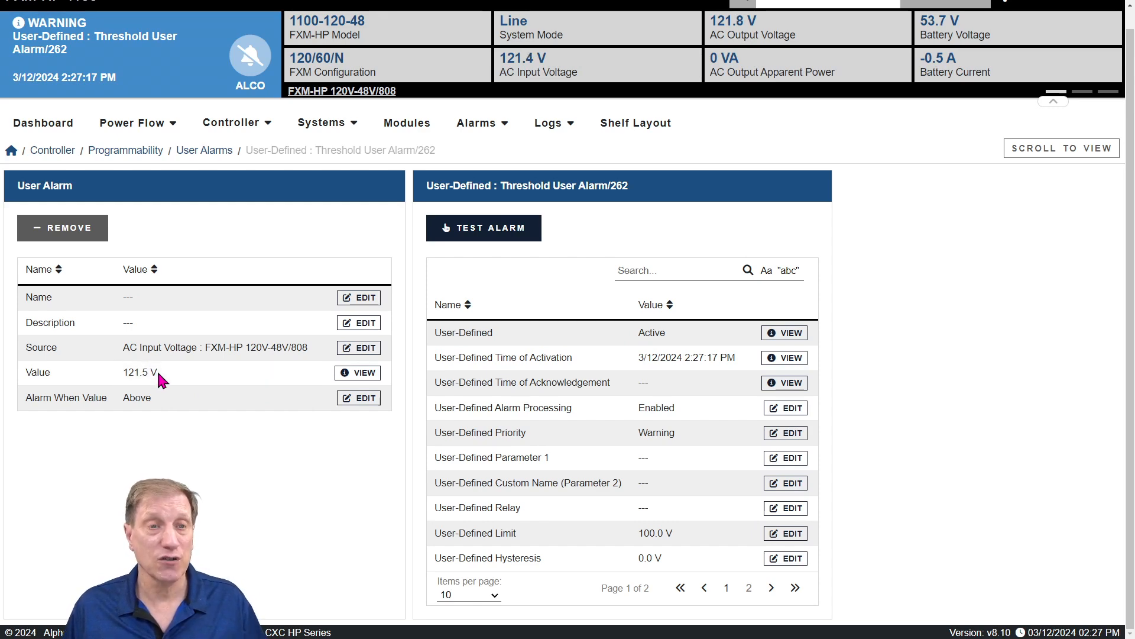
# Step: Change the Alarm When Value setting of the AC input voltage alarm to Below and save it
pyautogui.click(364, 396)
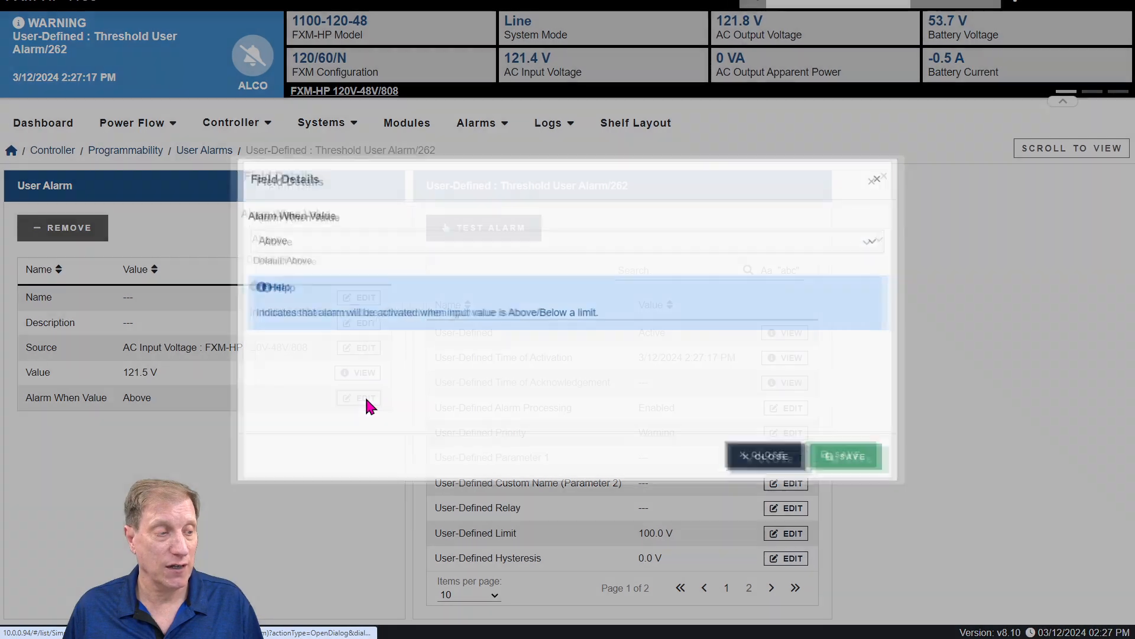
pyautogui.click(393, 243)
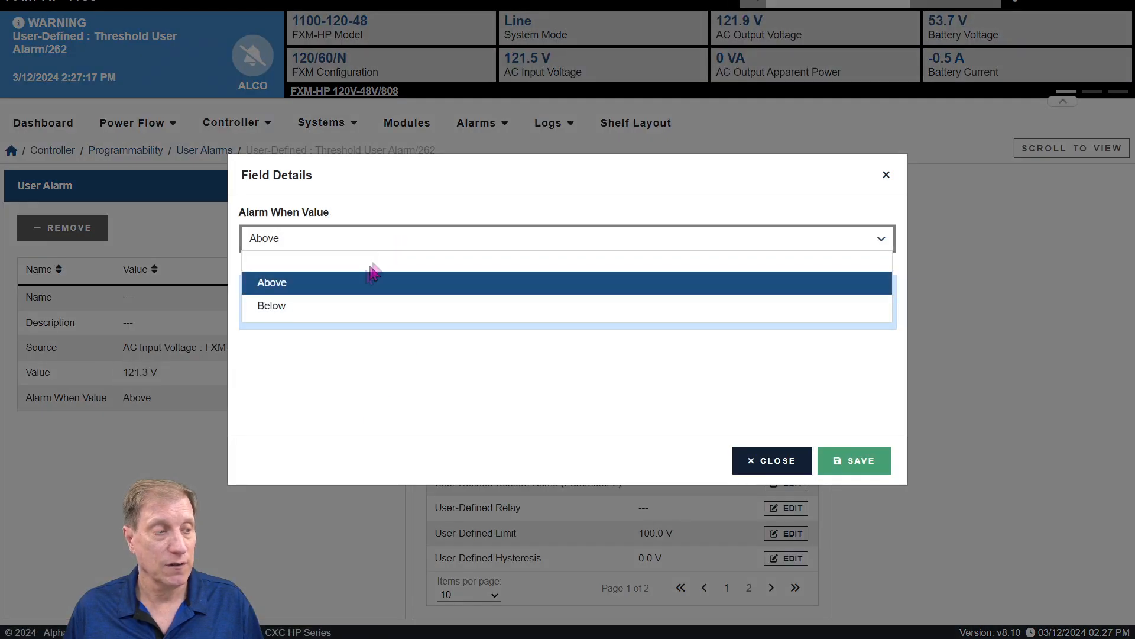
pyautogui.click(345, 309)
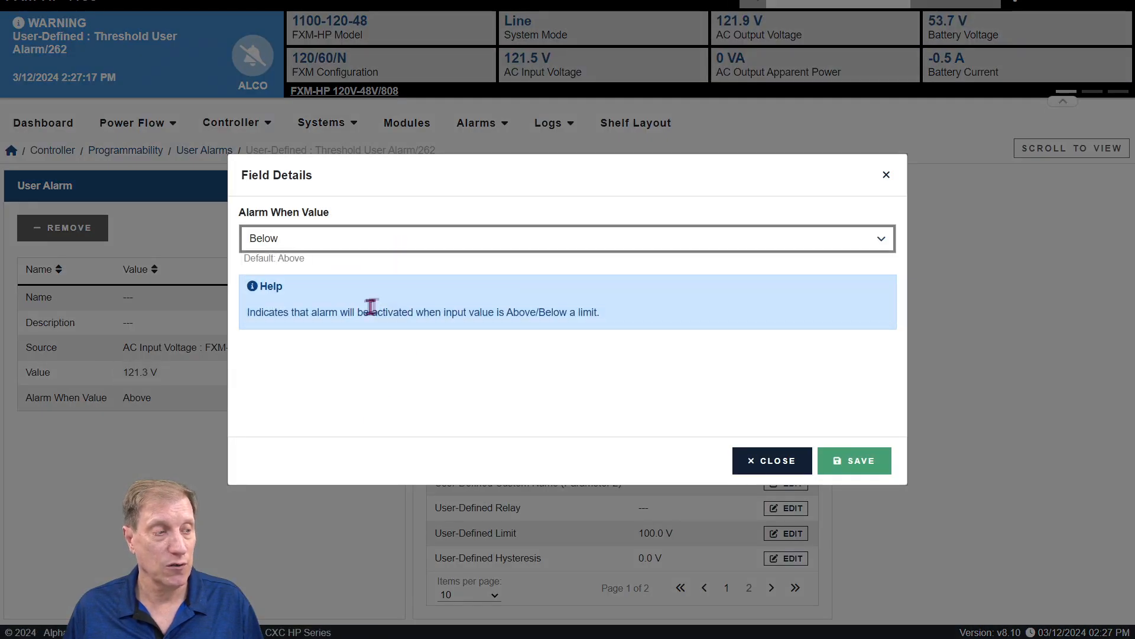
pyautogui.click(850, 466)
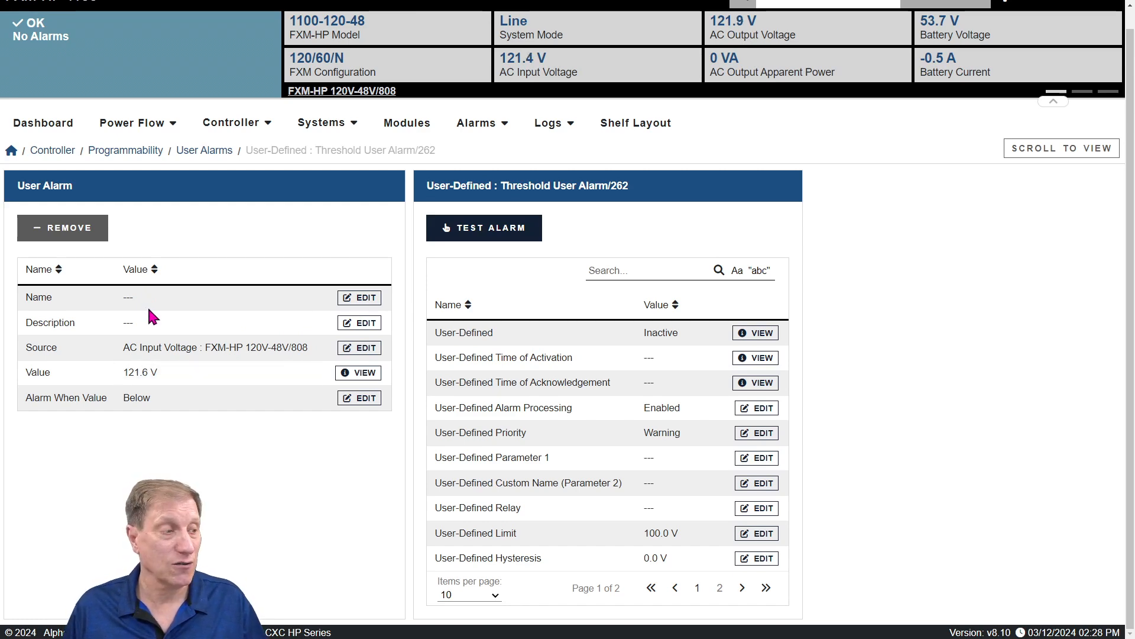
# Step: Name the AC input voltage alarm "AC <100" and save the name
pyautogui.click(367, 301)
pyautogui.click(304, 246)
pyautogui.moveTo(290, 241); pyautogui.dragTo(255, 237)
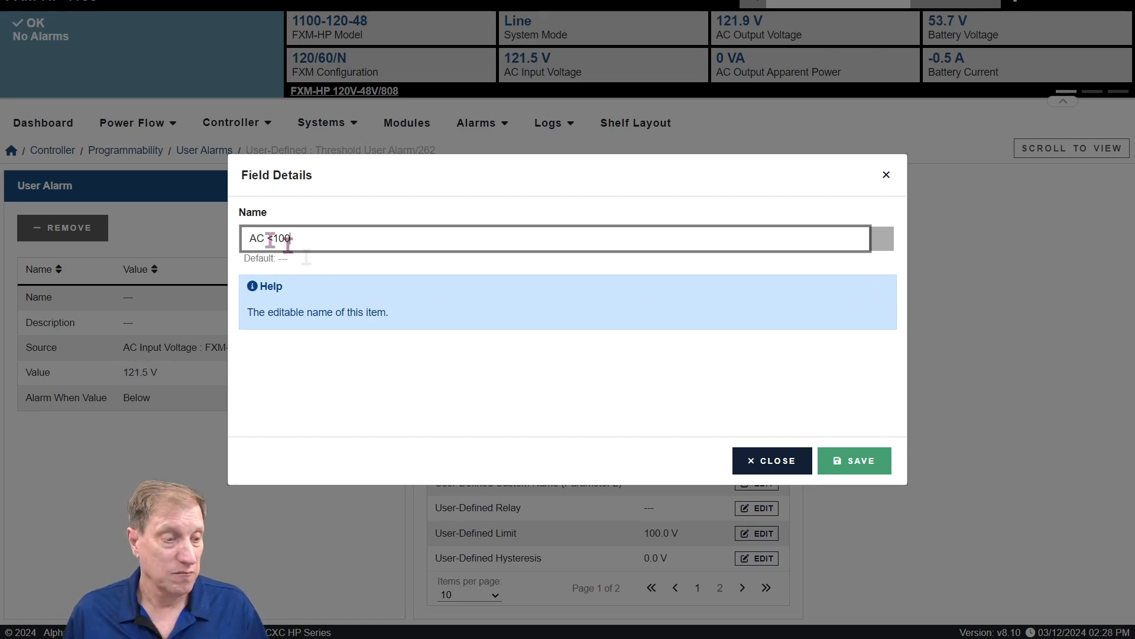
pyautogui.click(852, 462)
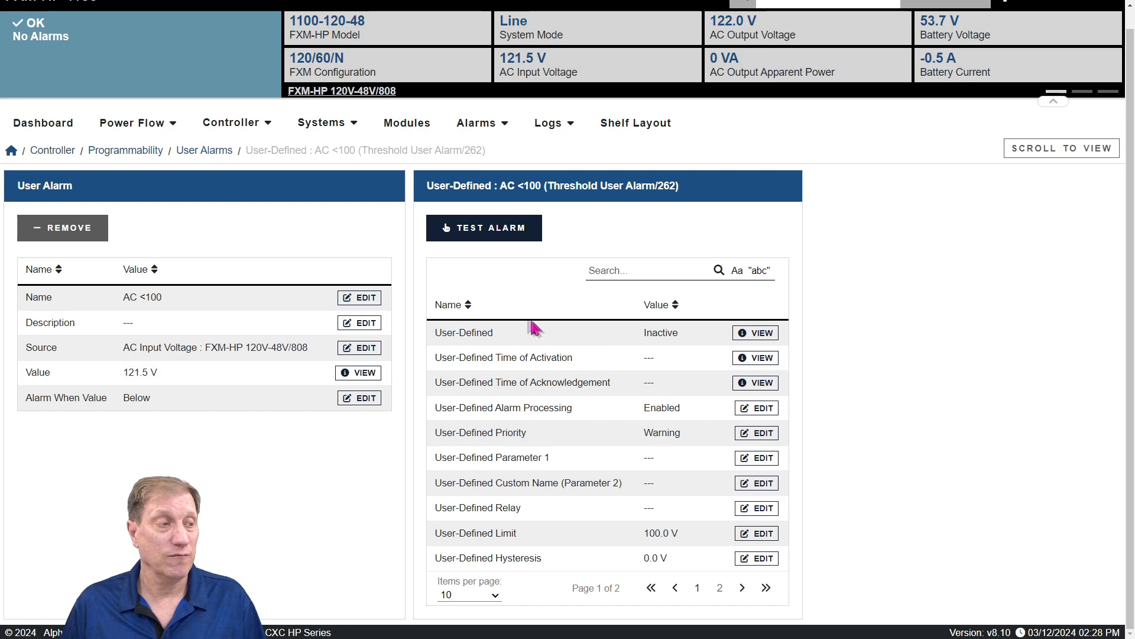
# Step: In the second threshold alarm, Threshold User Alarm/126, set the source to Inverter Count of FXM-HP 120V-48V/808 and save it
pyautogui.click(205, 155)
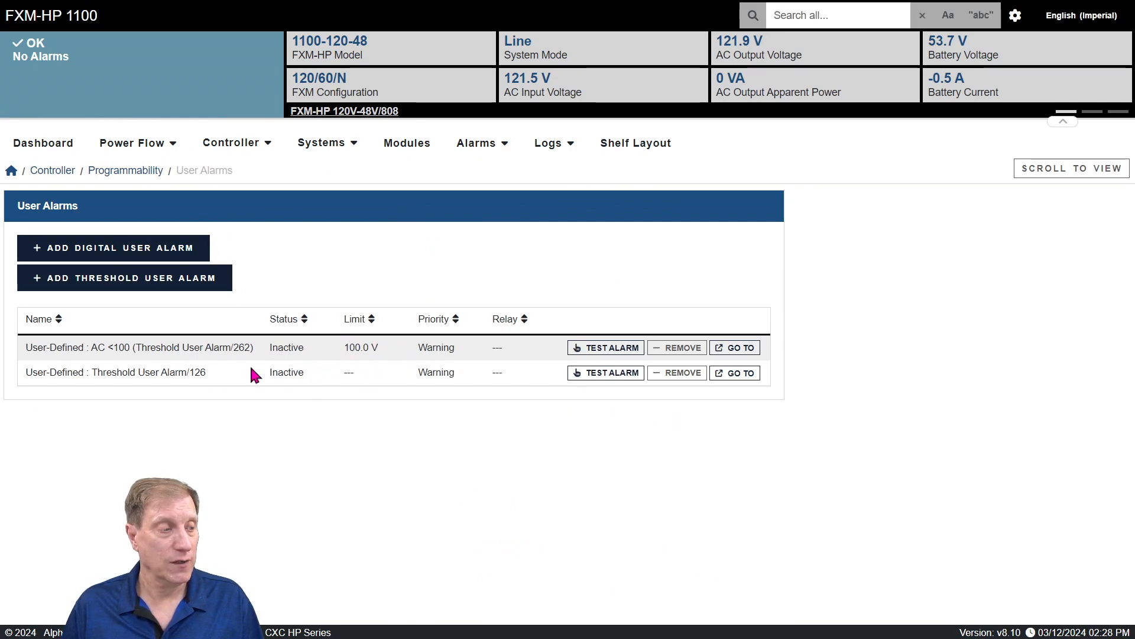
pyautogui.click(736, 372)
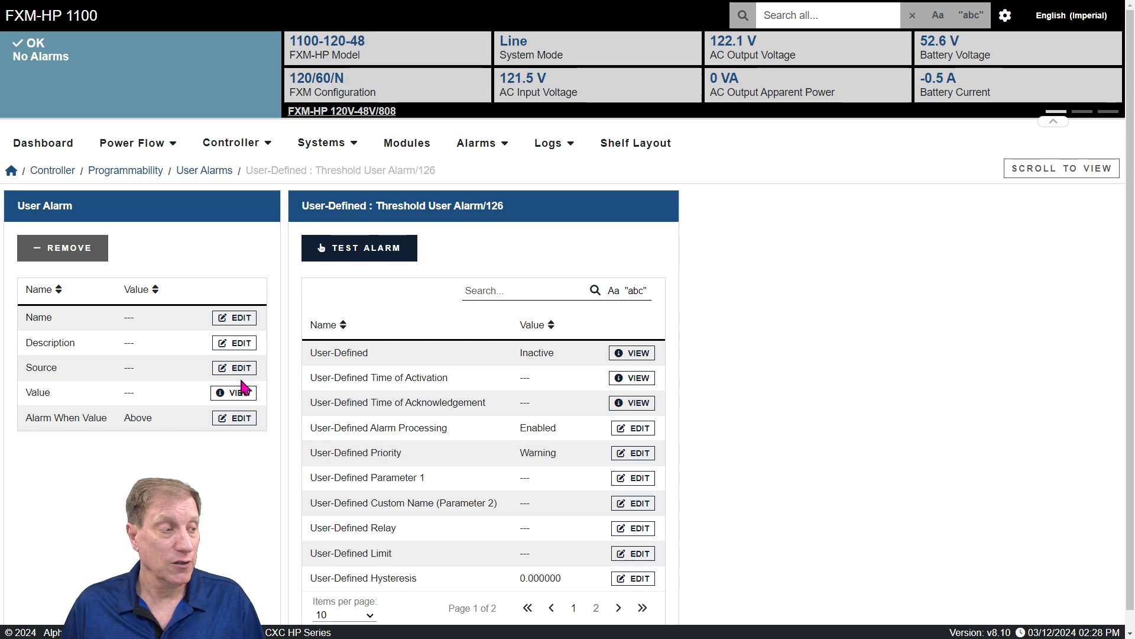
pyautogui.click(242, 366)
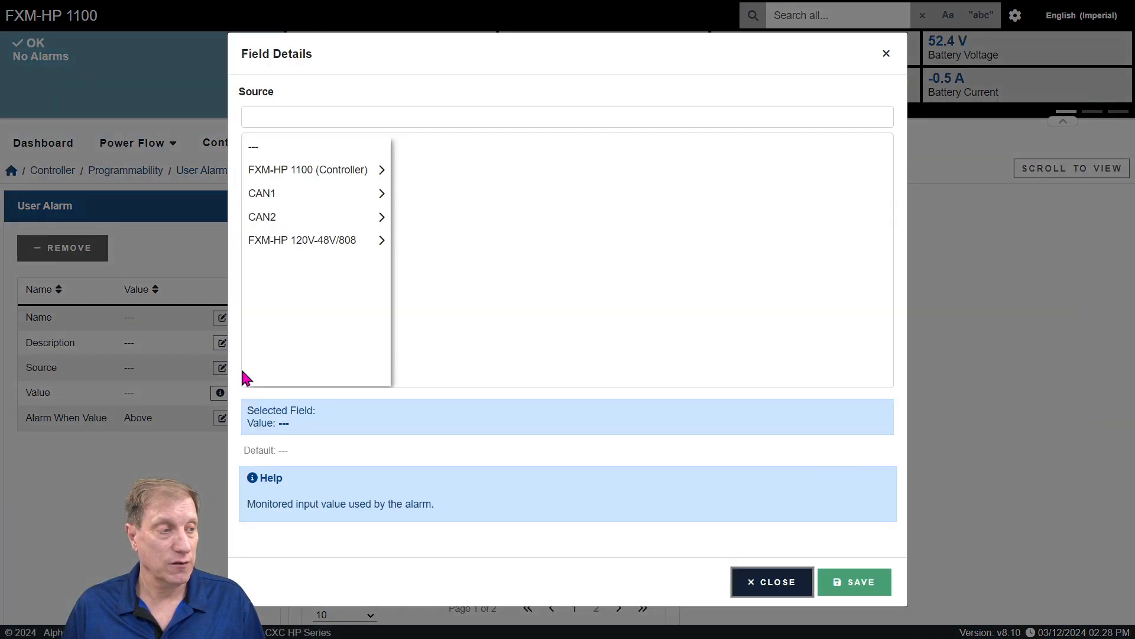
pyautogui.click(328, 241)
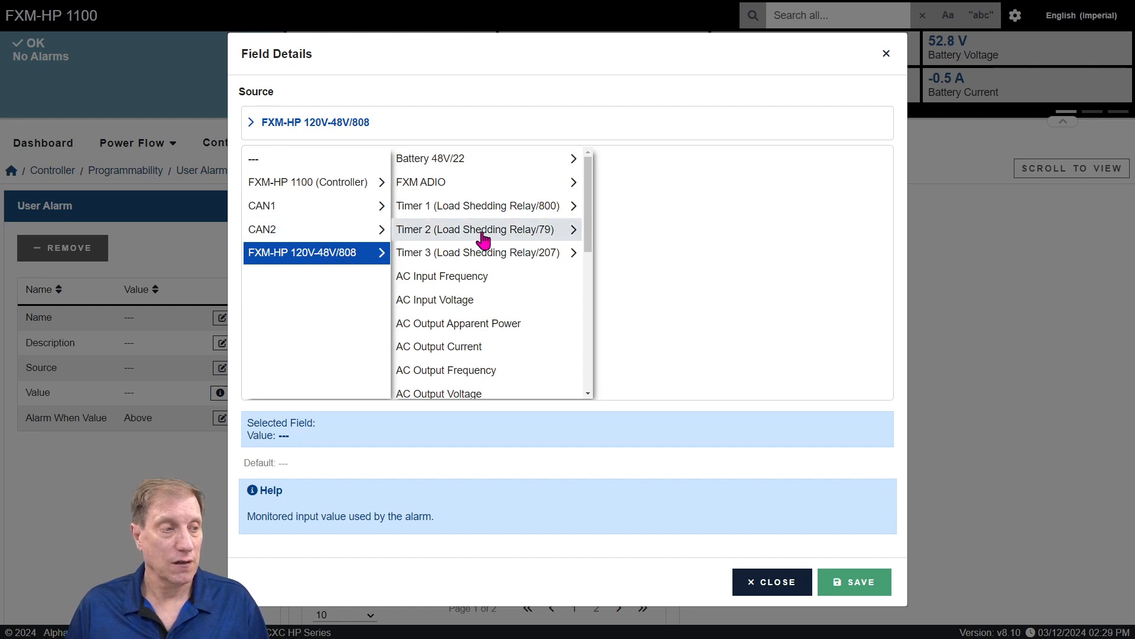
pyautogui.scroll(-6, 483, 239)
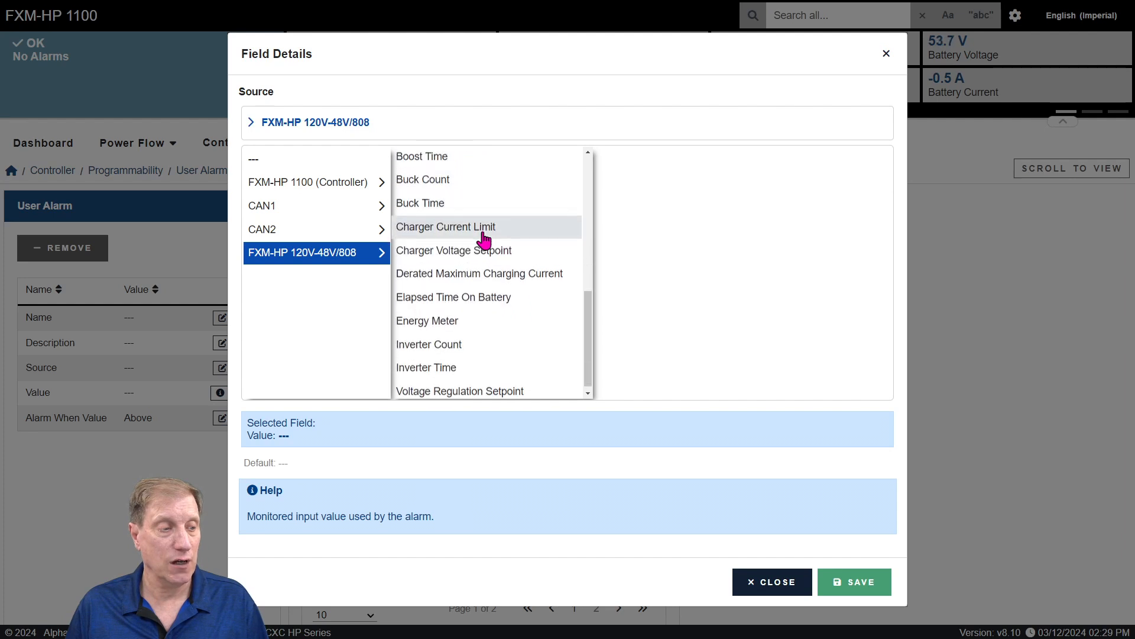
pyautogui.click(485, 351)
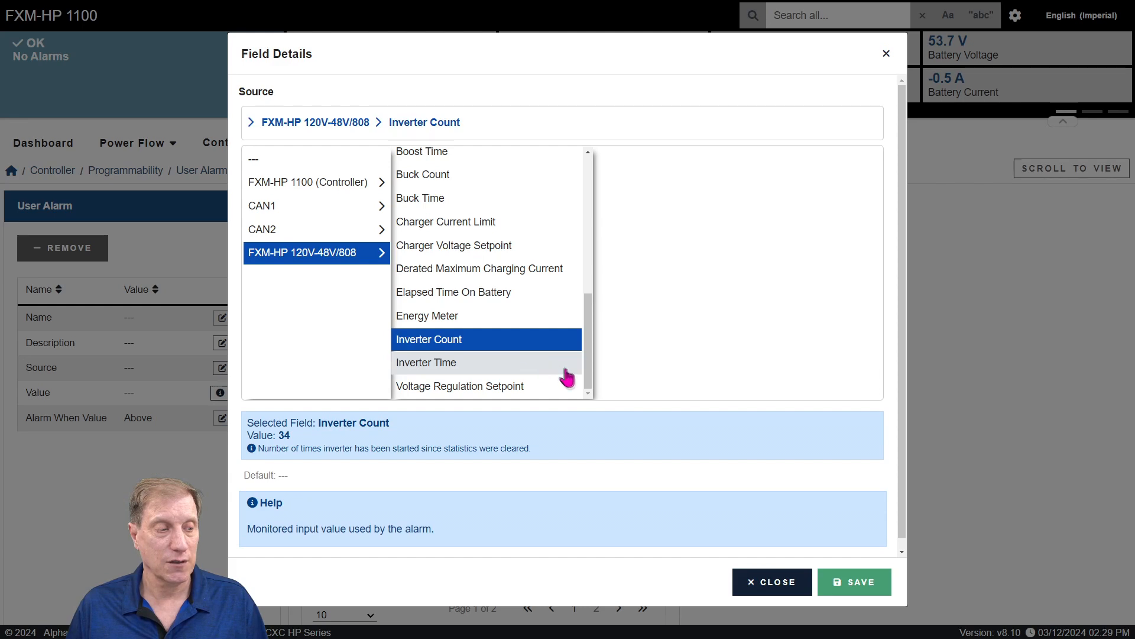
pyautogui.click(857, 578)
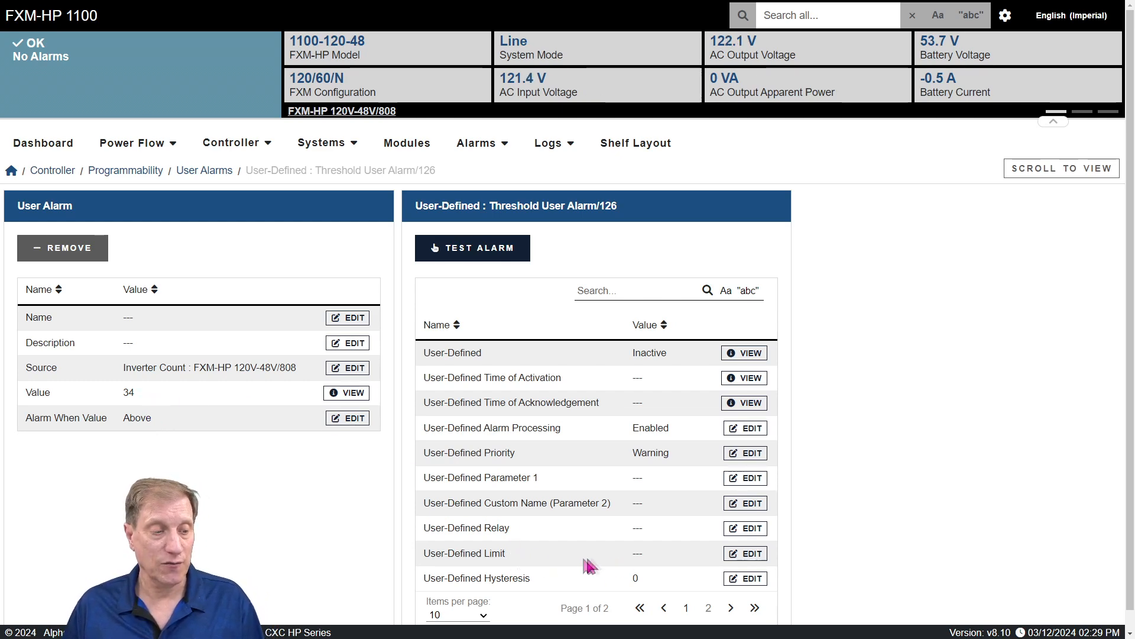
# Step: Set the User-Defined Limit of the inverter count alarm to 300 and save it
pyautogui.click(757, 556)
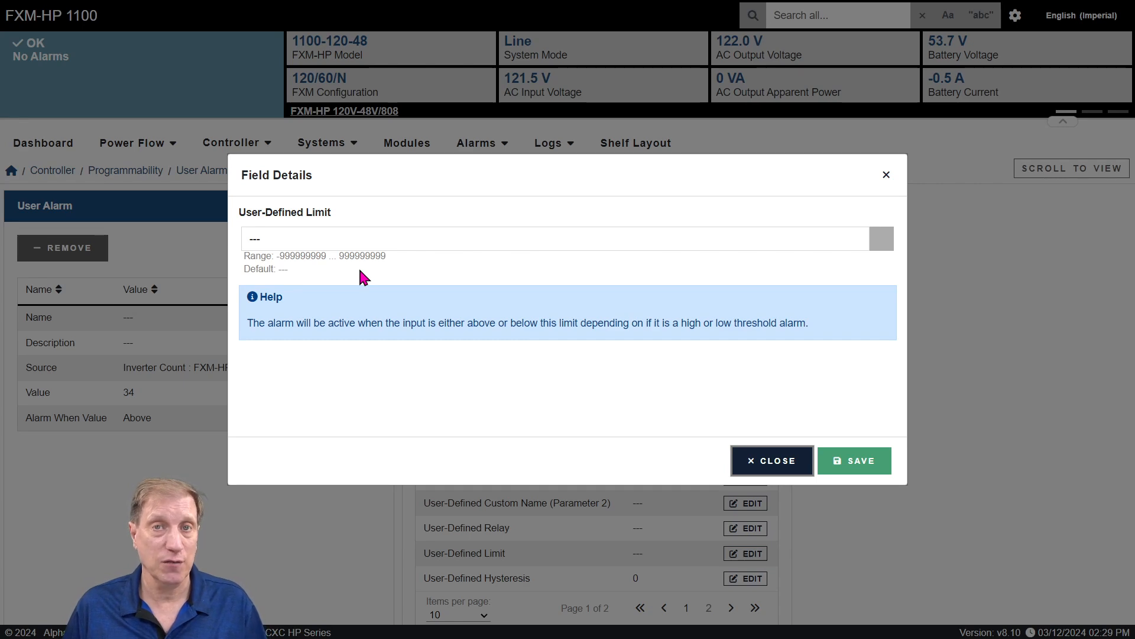
pyautogui.moveTo(274, 236); pyautogui.dragTo(242, 239)
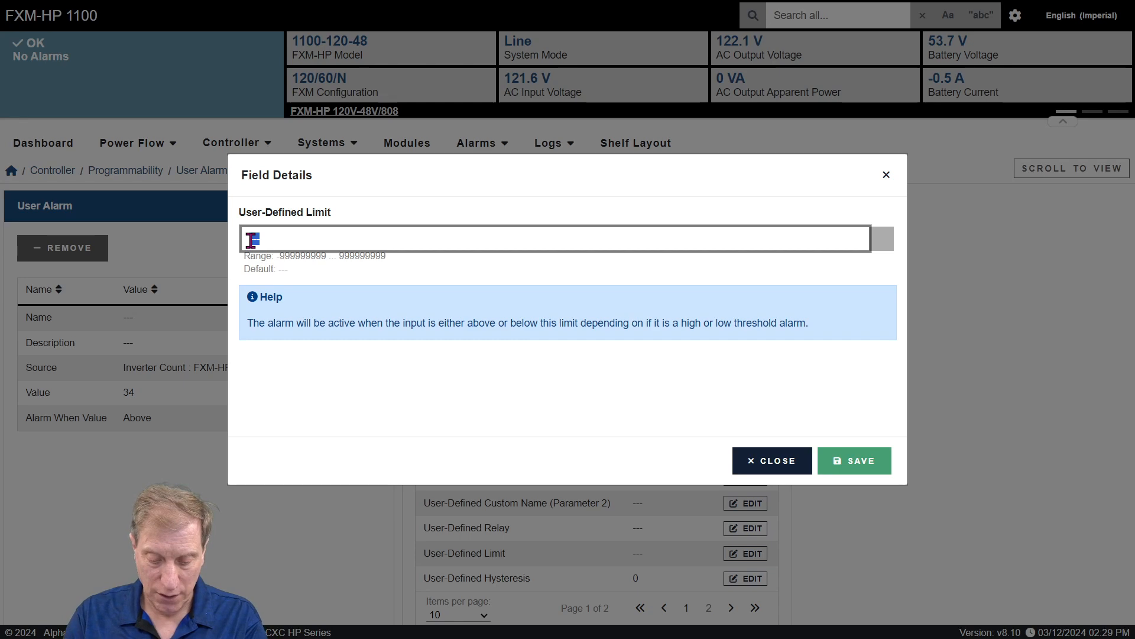
pyautogui.write('300')
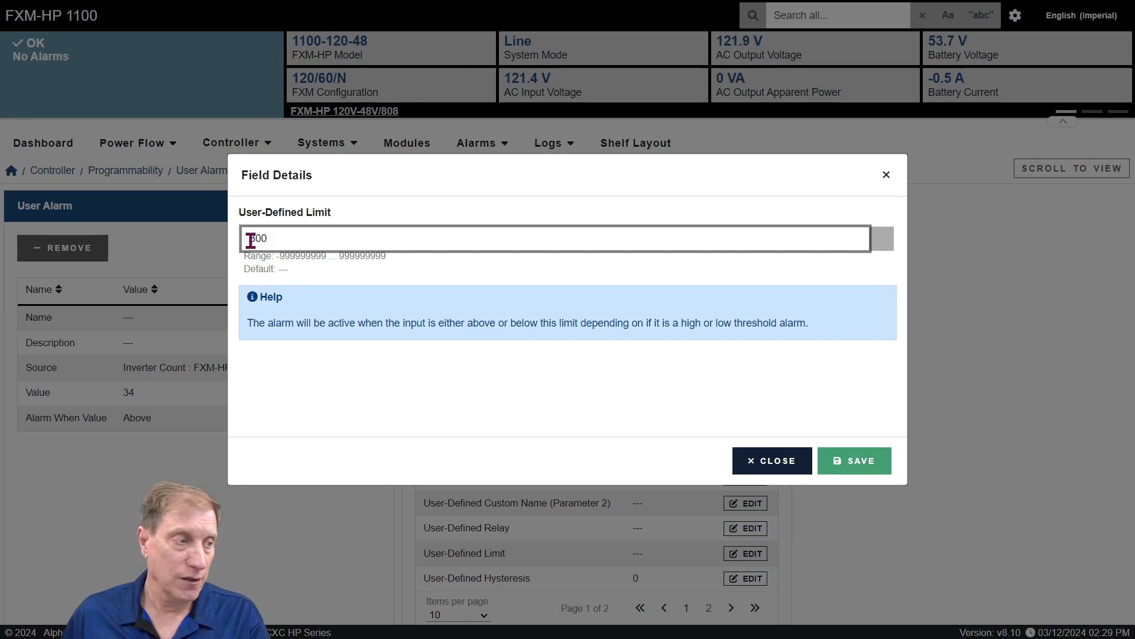
pyautogui.click(842, 465)
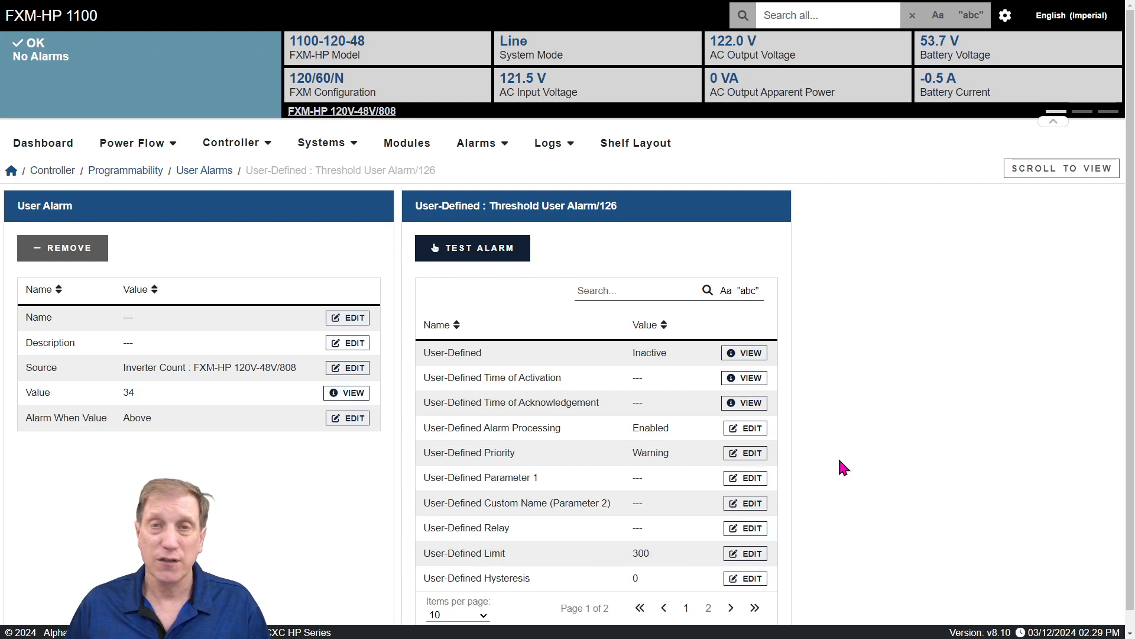